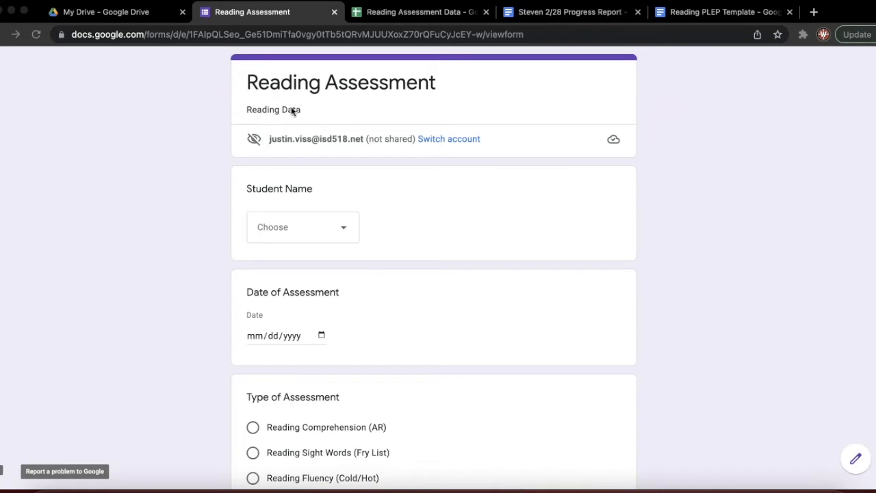
- Choose the fourth listed student as the Student Name and set the date of assessment to 02/28/2022
left_click(342, 228)
left_click(307, 227)
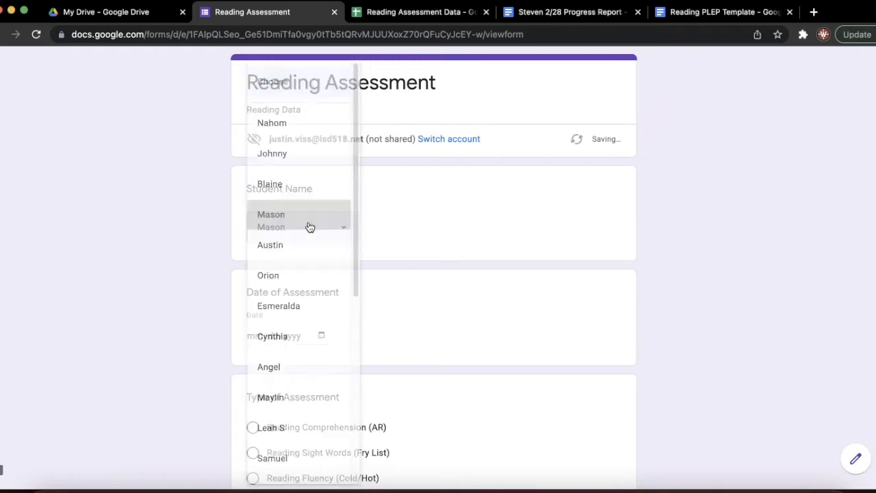
scroll(356, 273, "down", 1)
left_click(319, 313)
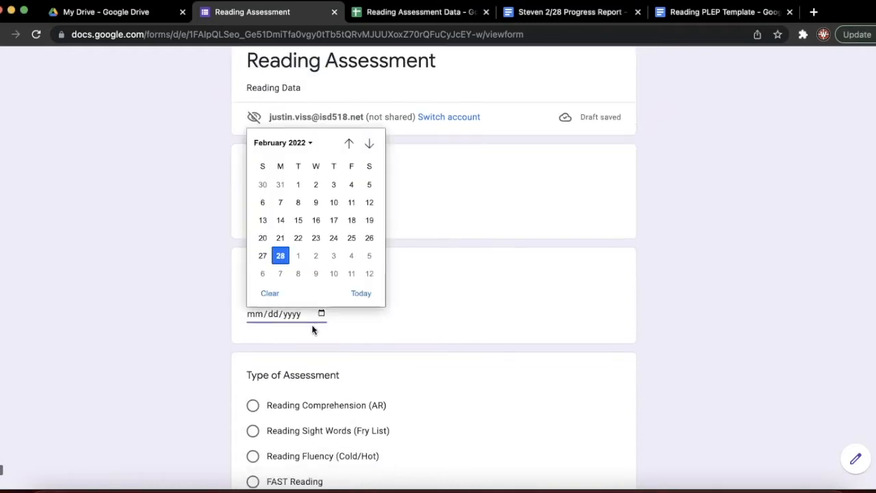
left_click(282, 257)
- Choose MCA Reading as the type of assessment and enter a score of 678 in its section
scroll(358, 278, "down", 3)
left_click(252, 314)
left_click(253, 409)
left_click(302, 232)
type("678")
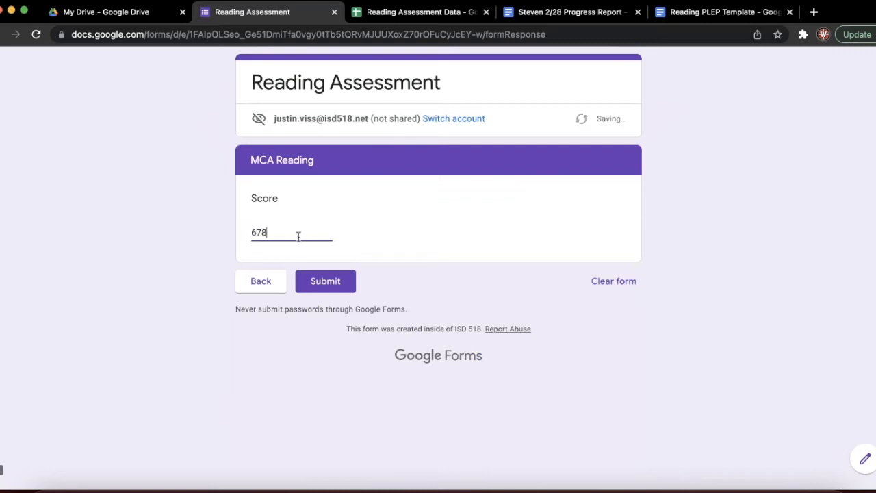
- Return to the first form page, change the type of assessment to Reading Sight Words (Fry List), and continue to its section
left_click_drag(327, 158, 249, 168)
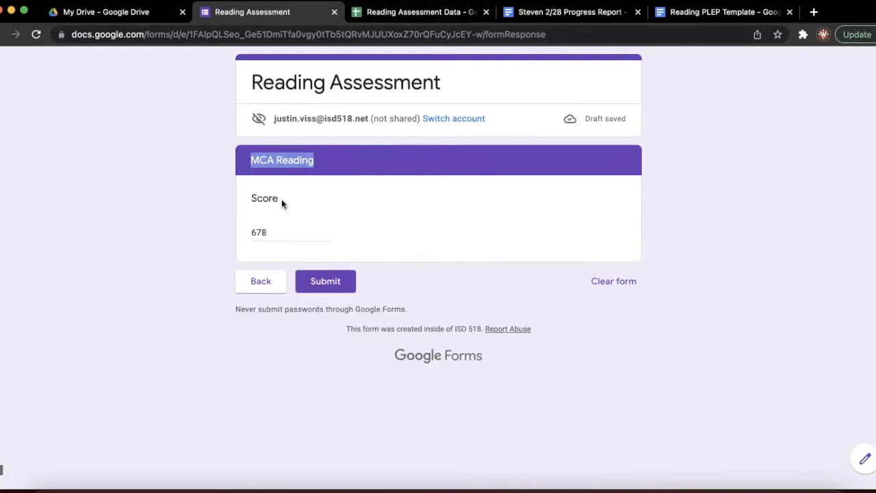
left_click(260, 282)
scroll(269, 304, "down", 3)
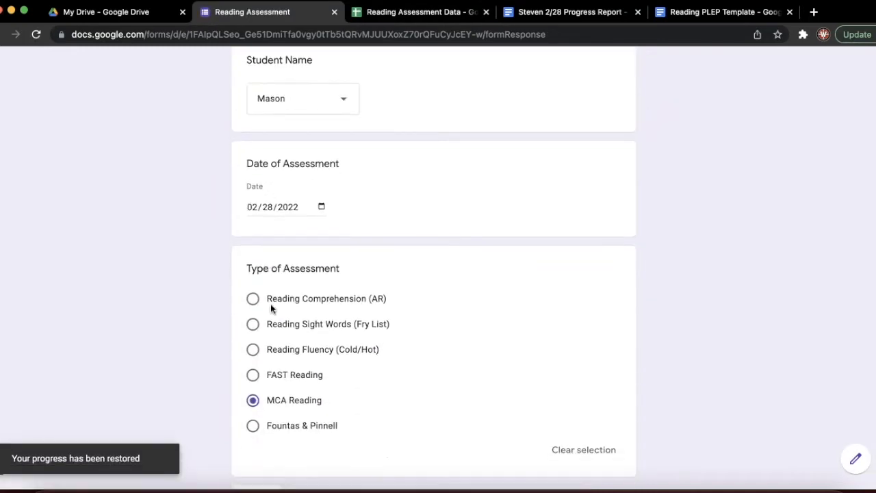
left_click(253, 324)
scroll(274, 329, "down", 3)
left_click(270, 384)
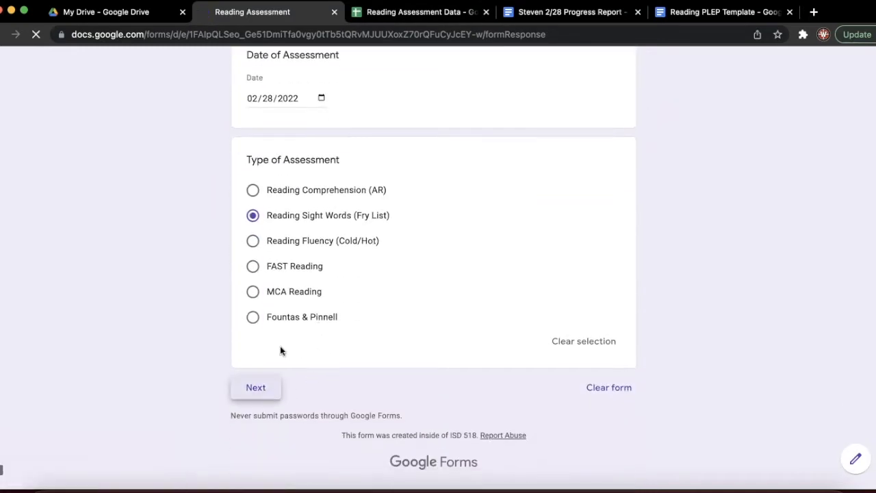
- Review the sight word questions, recheck the answers on the first form page, and return to the sight word section
scroll(436, 254, "down", 2)
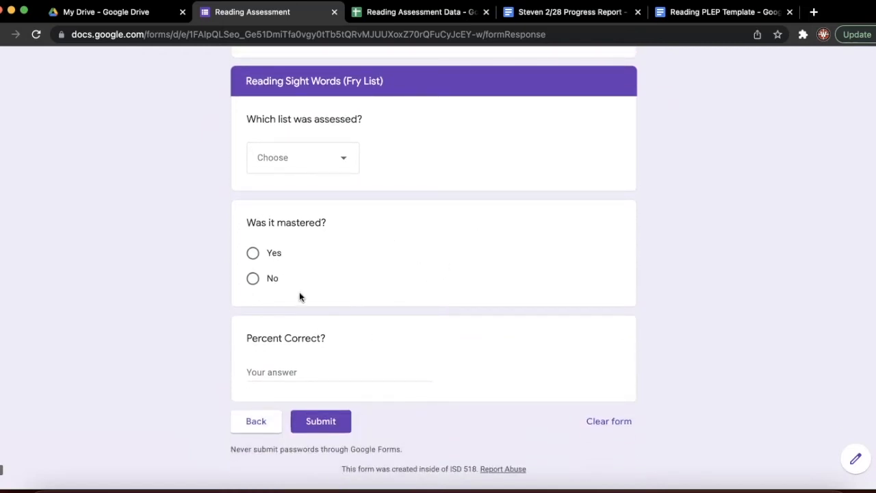
left_click(267, 424)
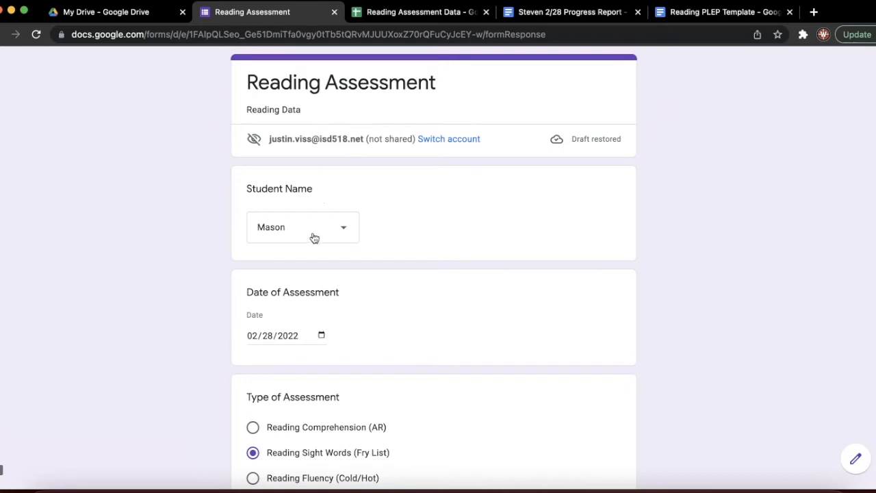
scroll(312, 236, "down", 3)
left_click(256, 420)
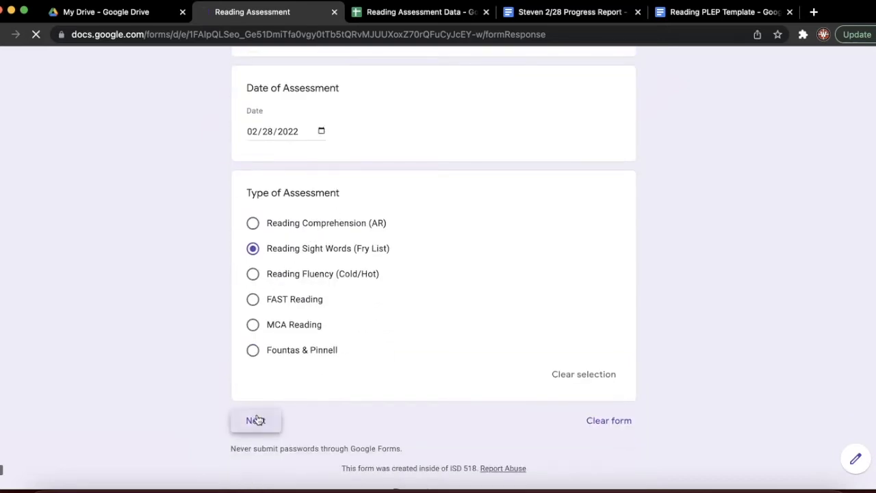
- Record Fry list 4 as assessed and mastered with 78 percent correct, and submit the response
left_click(309, 251)
left_click(303, 270)
scroll(288, 292, "down", 1)
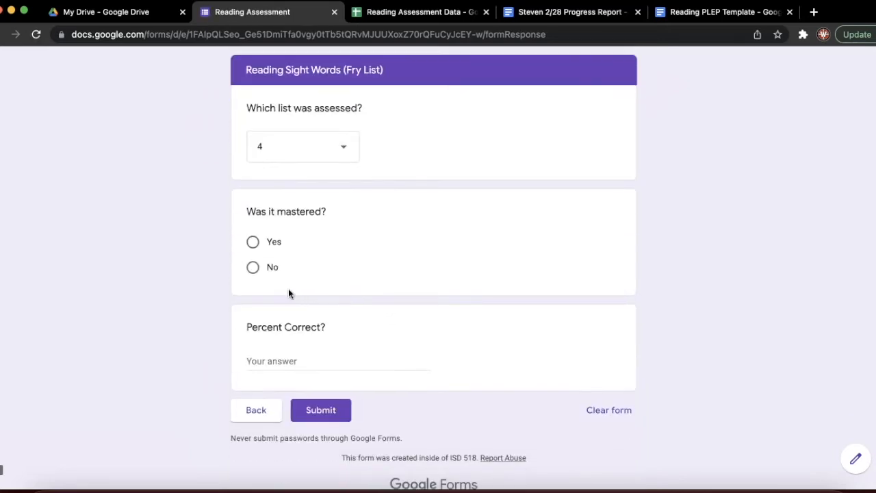
left_click(255, 244)
left_click(254, 380)
type("78")
left_click(314, 431)
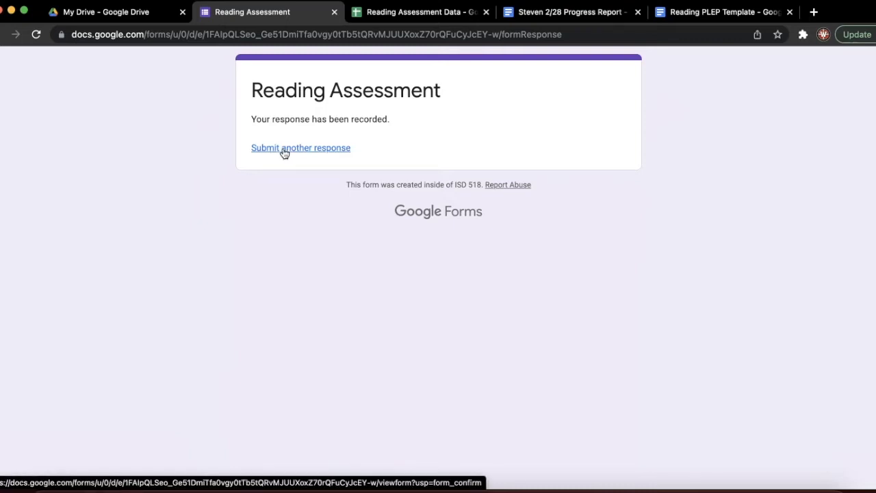
- Switch to the Reading Assessment Data spreadsheet and examine the form responses collected on the Input sheet
left_click(411, 15)
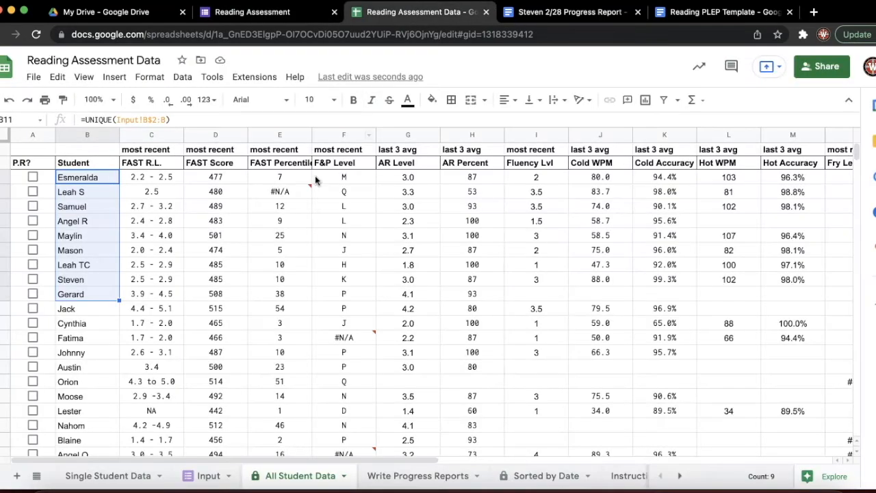
left_click(207, 475)
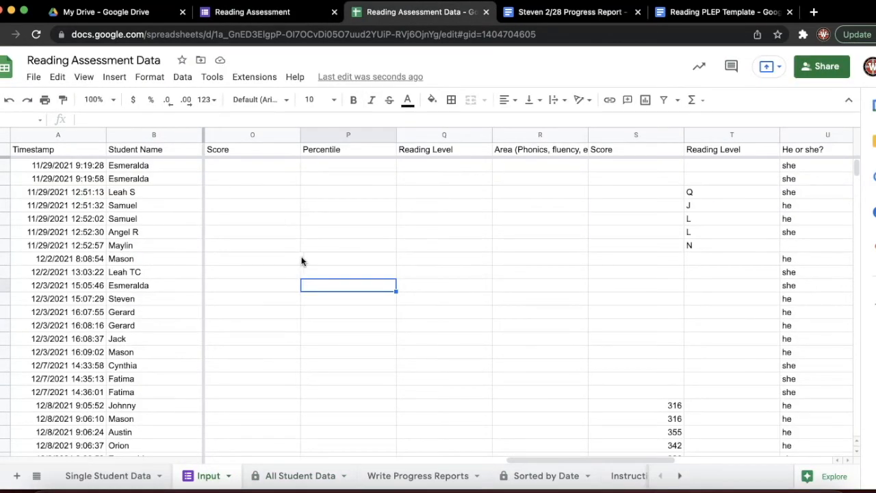
left_click_drag(615, 459, 305, 456)
scroll(444, 294, "down", 20)
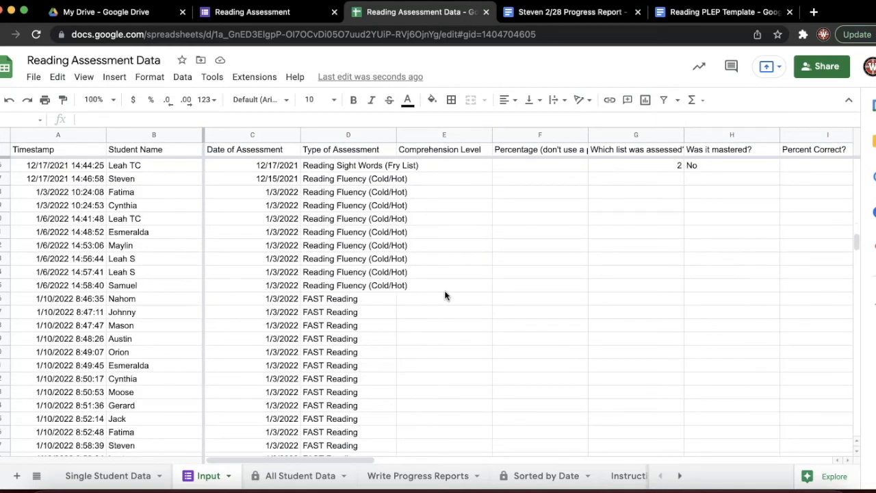
scroll(444, 290, "up", 10)
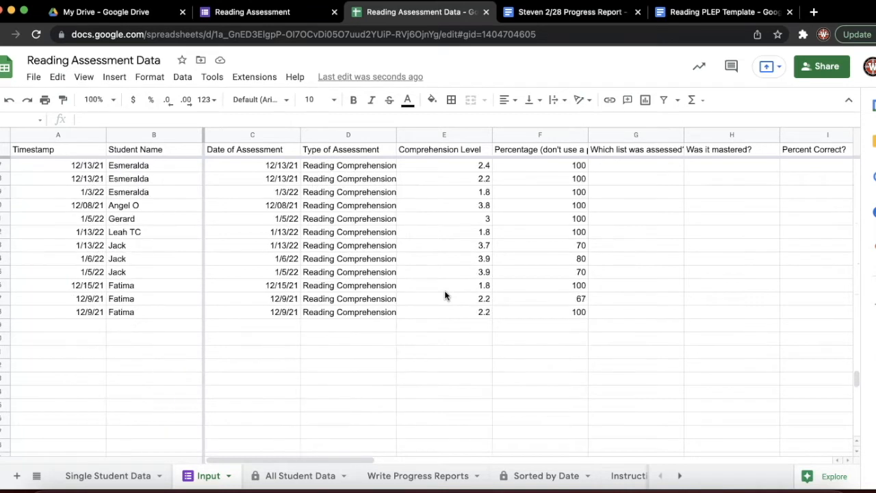
scroll(444, 290, "down", 8)
scroll(445, 291, "up", 12)
scroll(446, 290, "up", 8)
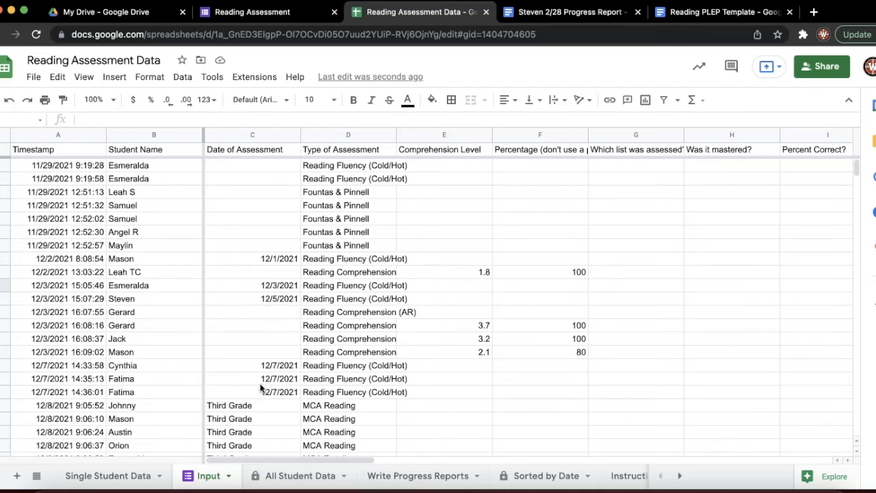
- Open the Single Student Data sheet and display the scores of the student entered in the form
left_click(134, 475)
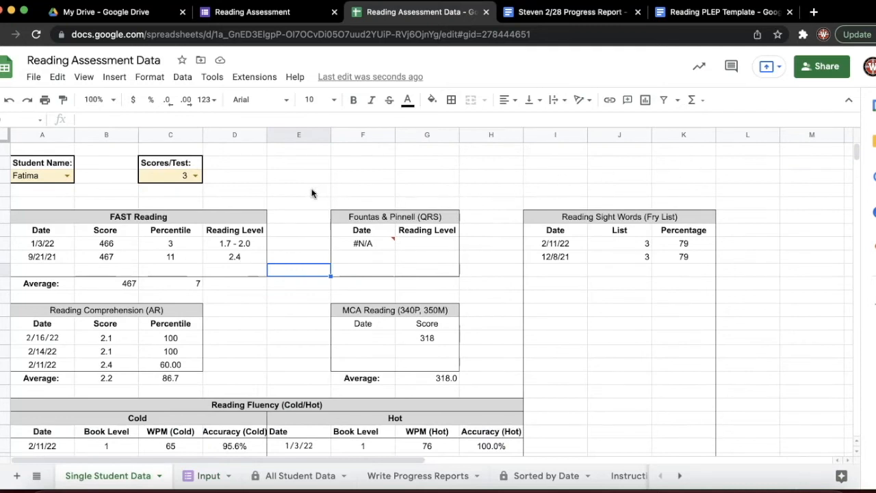
scroll(330, 204, "down", 1)
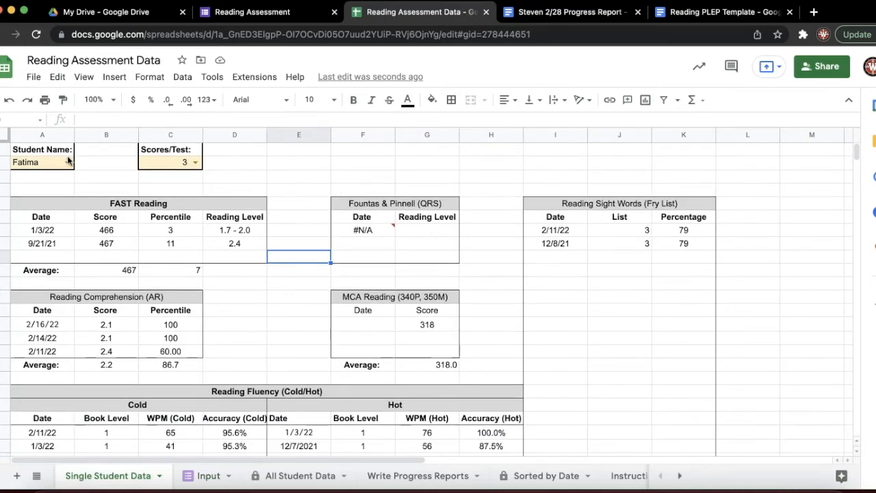
scroll(321, 234, "down", 2)
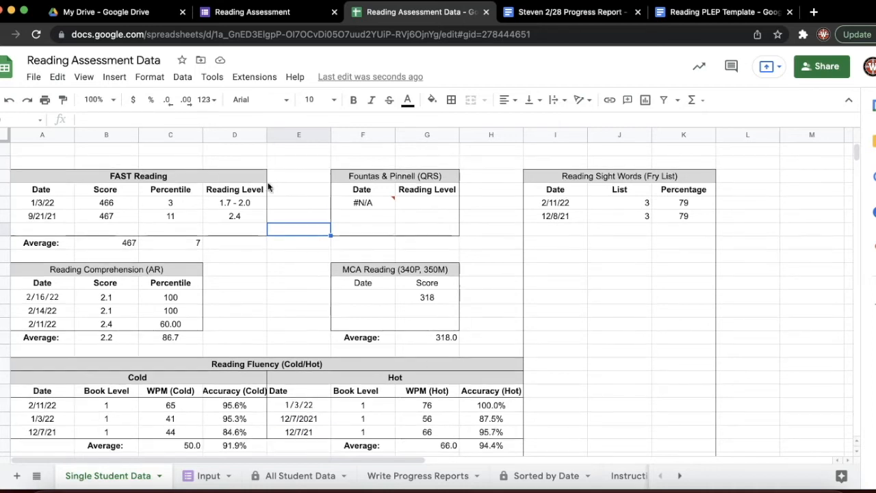
scroll(84, 181, "up", 1)
left_click(67, 149)
left_click(34, 245)
- Display the scores of the fourteenth, seventeenth and fifth listed students in turn
left_click(66, 149)
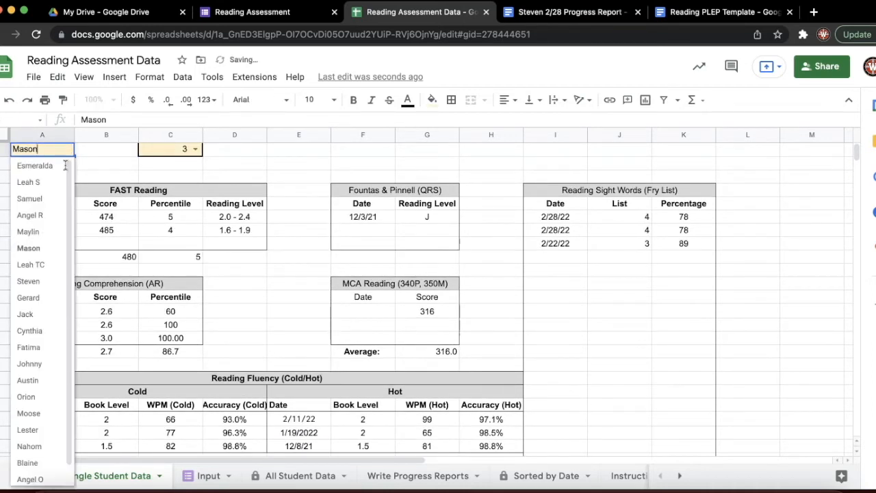
left_click(31, 378)
left_click(66, 149)
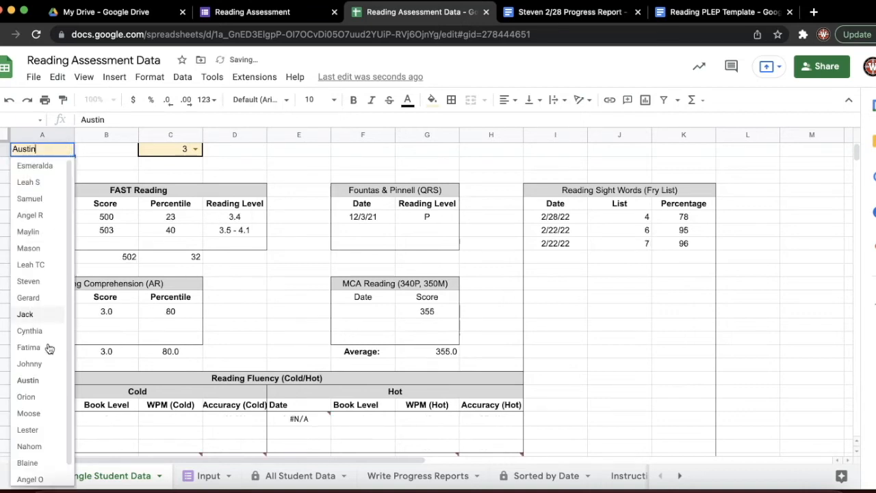
left_click(31, 426)
left_click(66, 148)
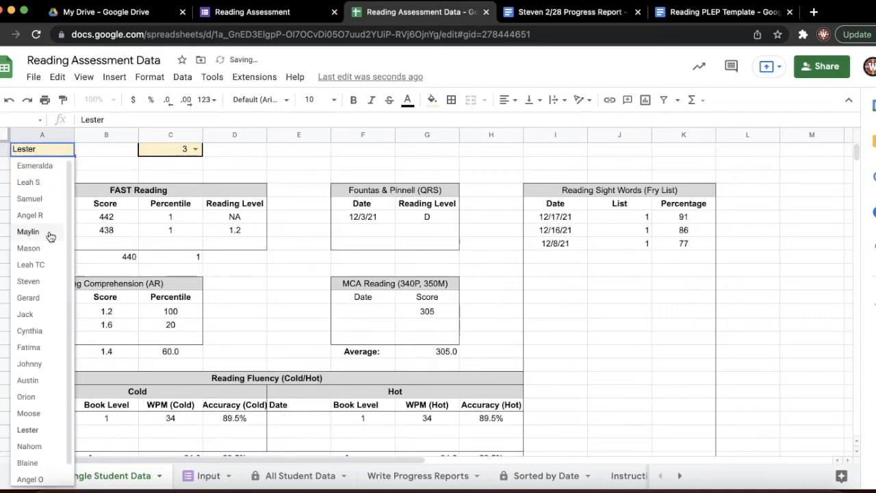
left_click(34, 216)
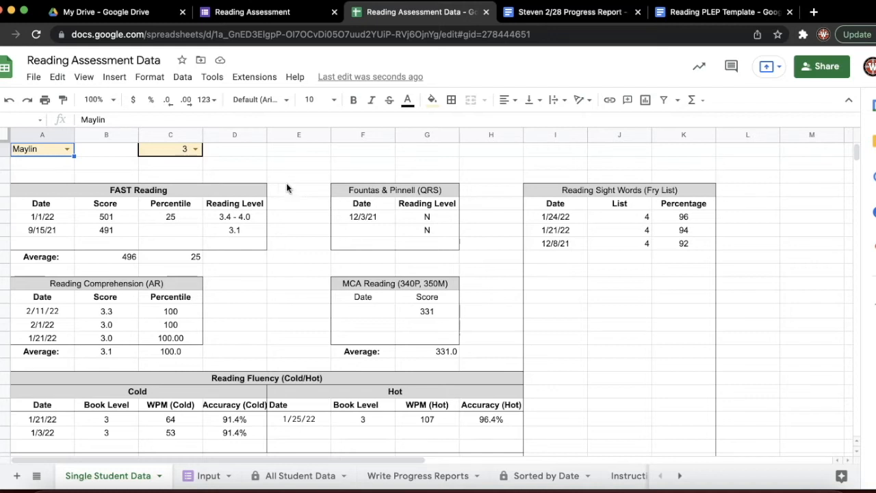
- Select the fourth listed student and inspect the latest FAST Reading row and its average score and percentile
left_click(67, 148)
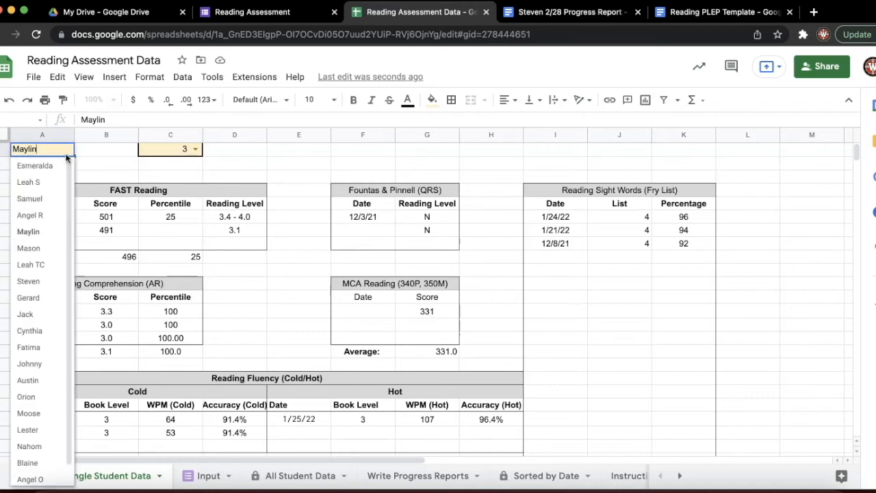
left_click(34, 215)
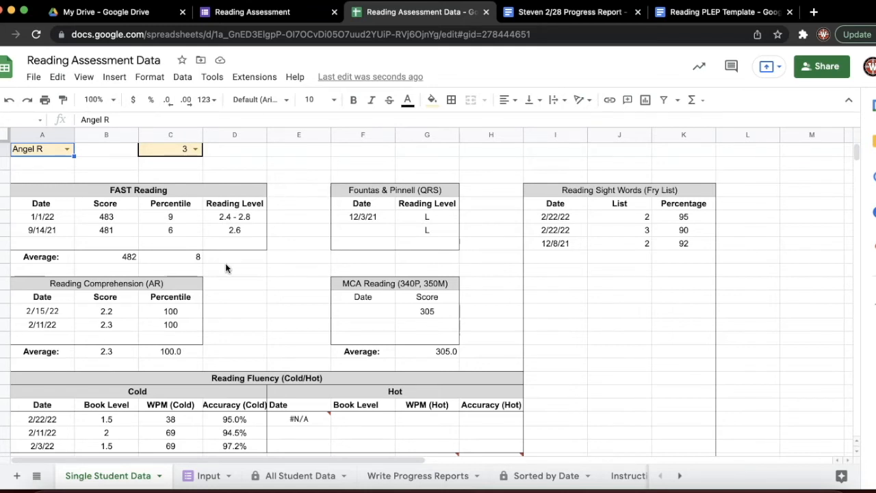
left_click_drag(48, 216, 229, 212)
left_click(245, 215)
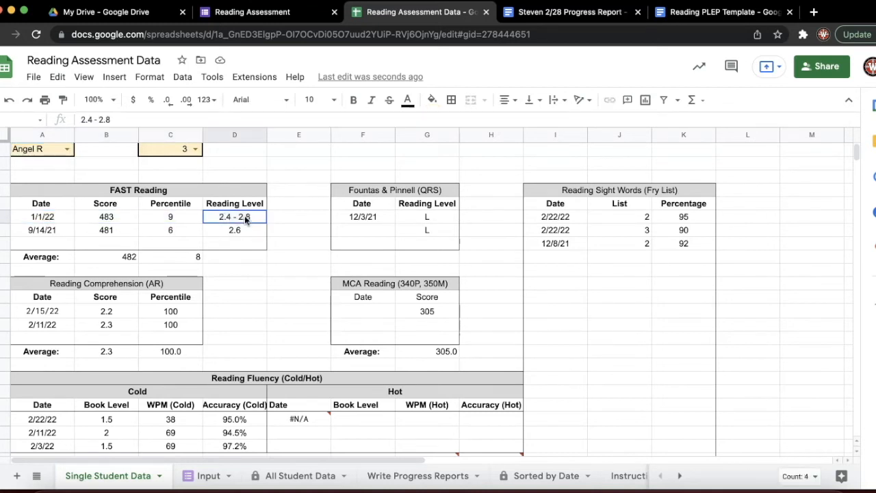
left_click(95, 256)
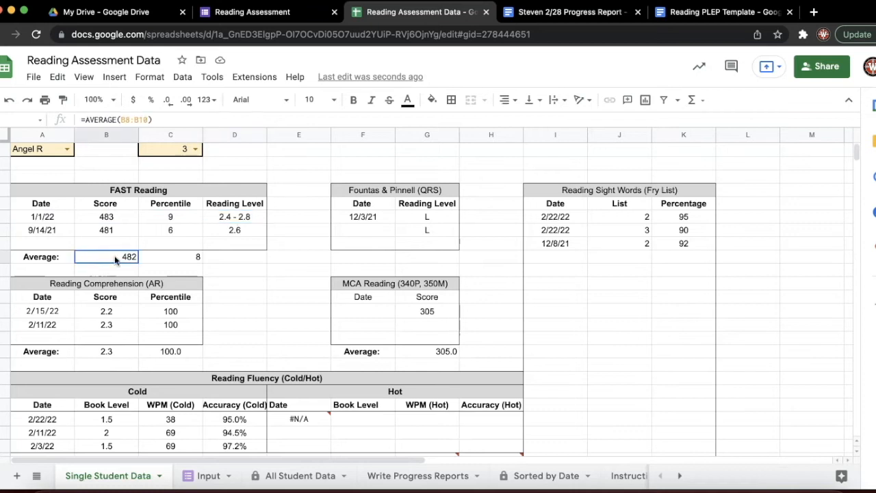
left_click_drag(95, 257, 168, 256)
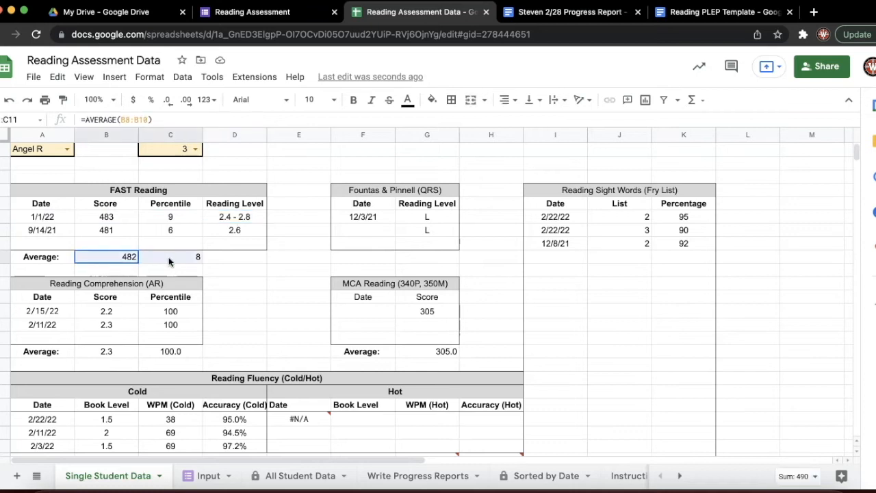
- Try a Scores/Test value of 2 and set it back to 3
left_click(195, 150)
left_click(170, 183)
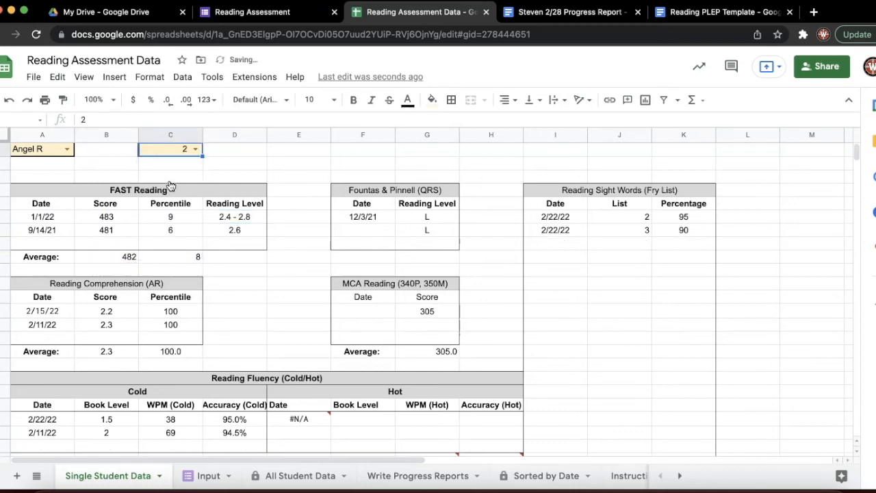
left_click(194, 150)
left_click(166, 197)
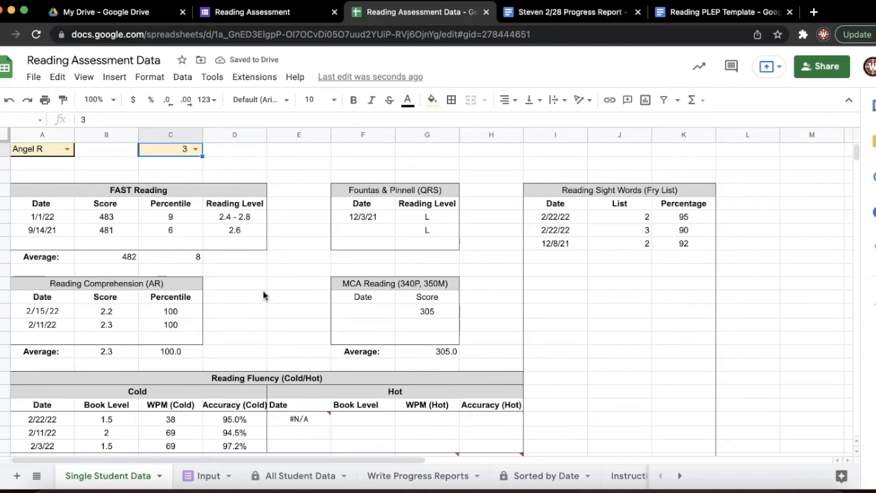
scroll(263, 291, "down", 1)
scroll(265, 288, "up", 1)
- Open the All Student Data sheet and examine the recent scores and averages across its columns
left_click(292, 475)
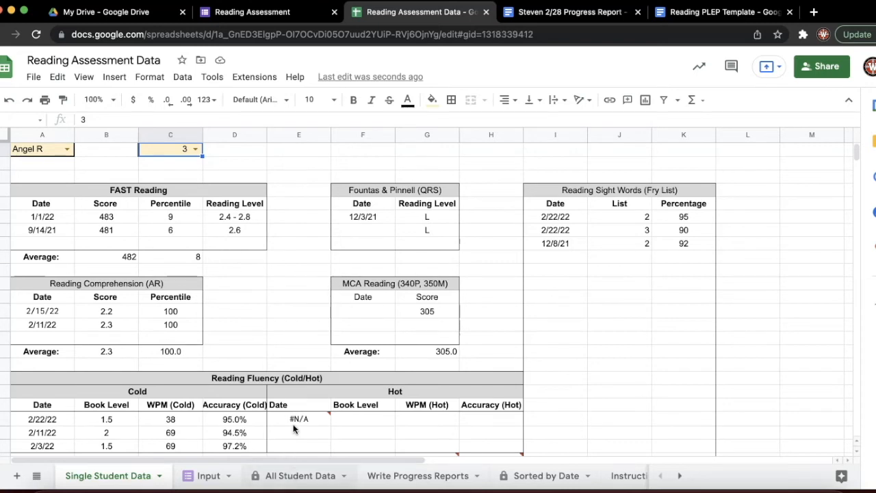
left_click_drag(272, 463, 411, 457)
left_click_drag(417, 457, 264, 446)
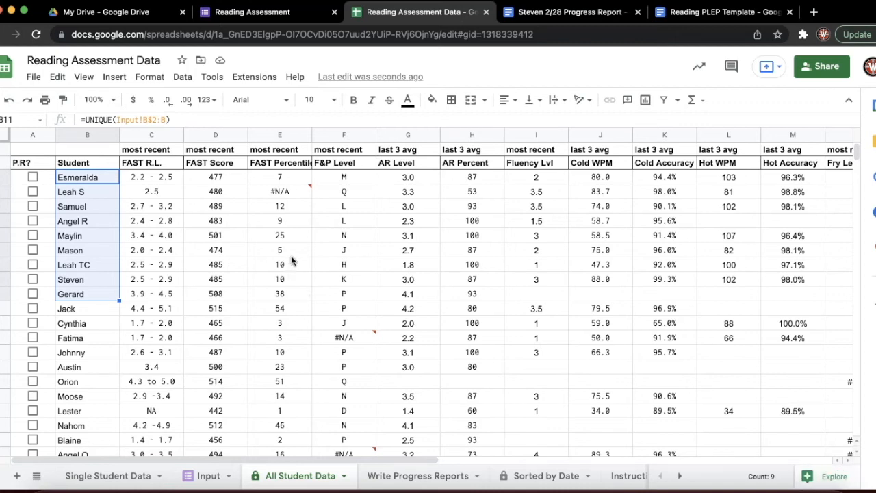
left_click(286, 236)
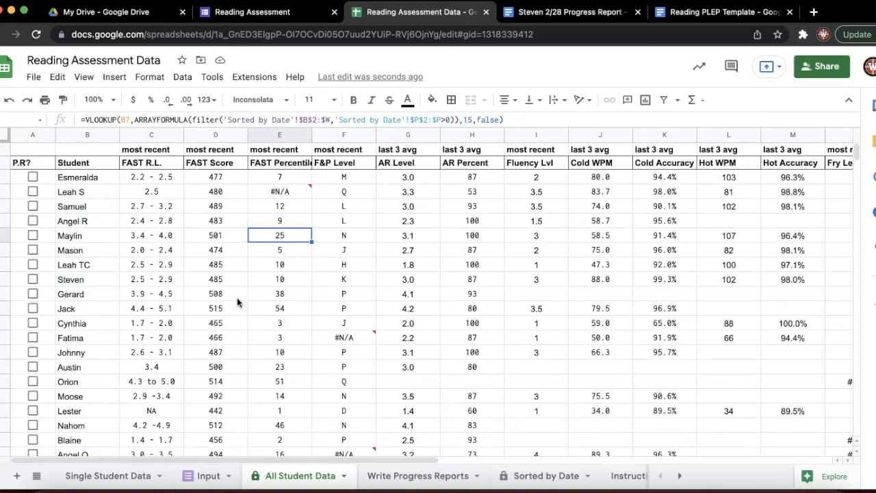
- Tick the P.R? checkboxes for the second, fourth, eighth, tenth and thirteenth students
left_click(33, 192)
left_click(32, 220)
left_click(32, 279)
left_click(32, 308)
left_click(33, 351)
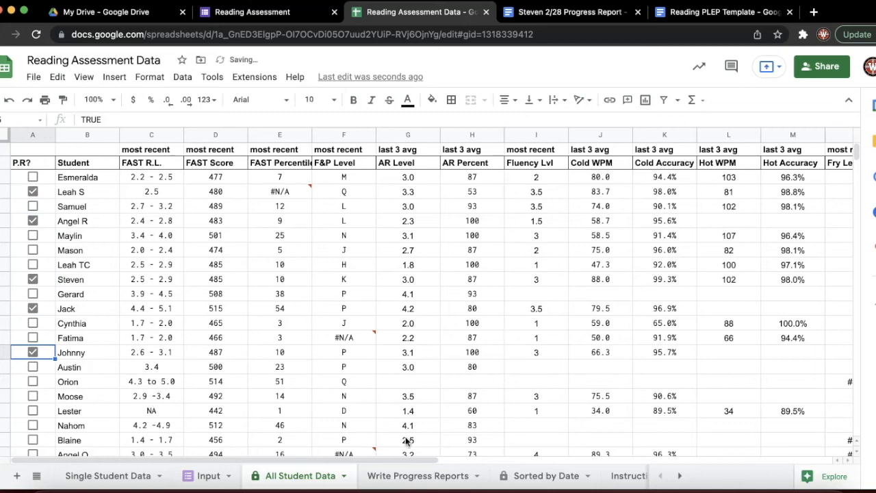
- Open the Write Progress Reports sheet and review the data rows of the ticked students
left_click(418, 475)
left_click_drag(454, 459, 257, 452)
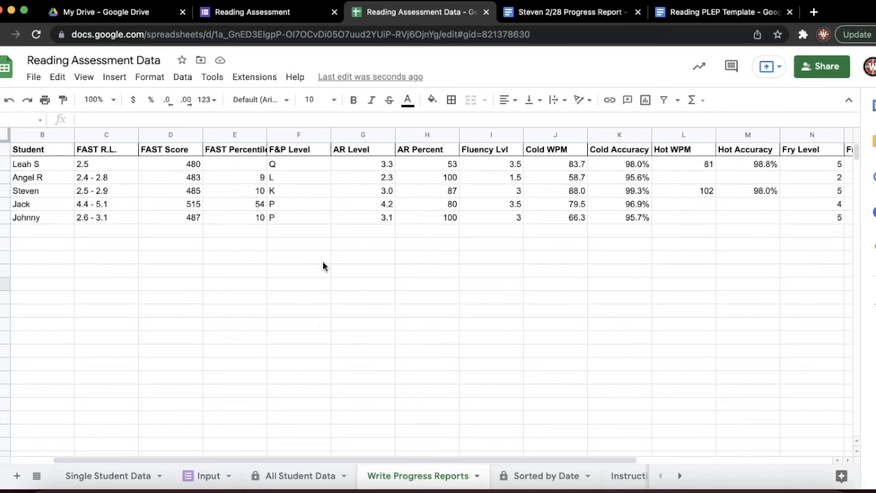
- Open the Document Studio add-on and review its Document Merge template, marker and merged file name settings
left_click_drag(338, 462, 294, 458)
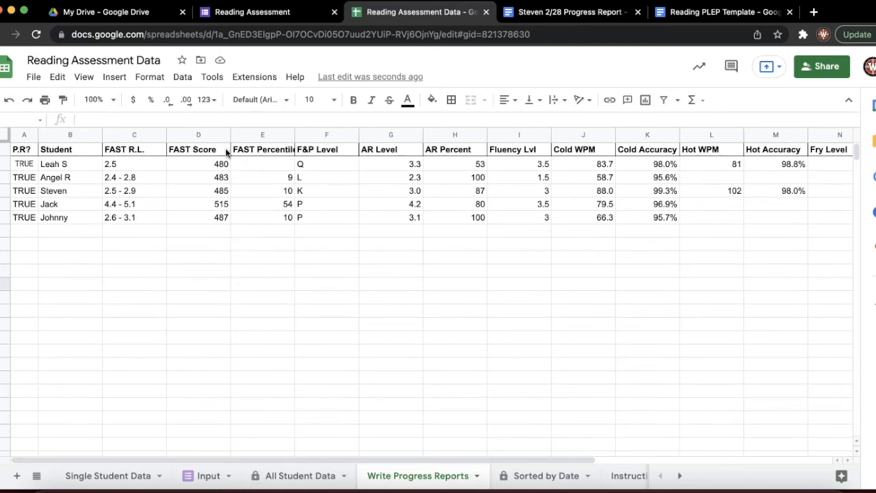
left_click(253, 76)
mouse_move(279, 188)
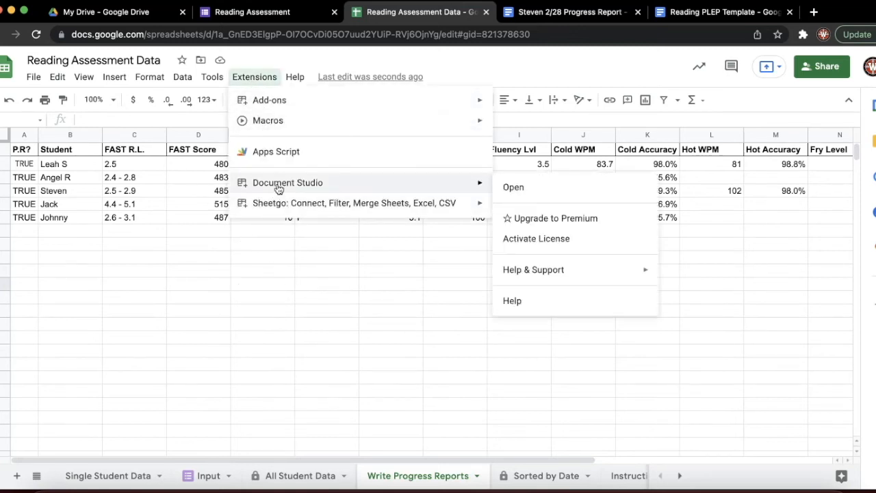
left_click(519, 190)
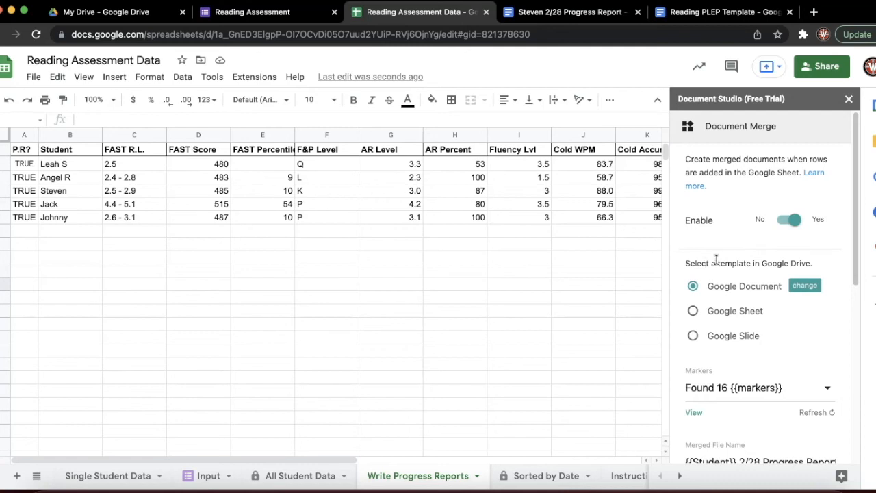
scroll(790, 294, "down", 2)
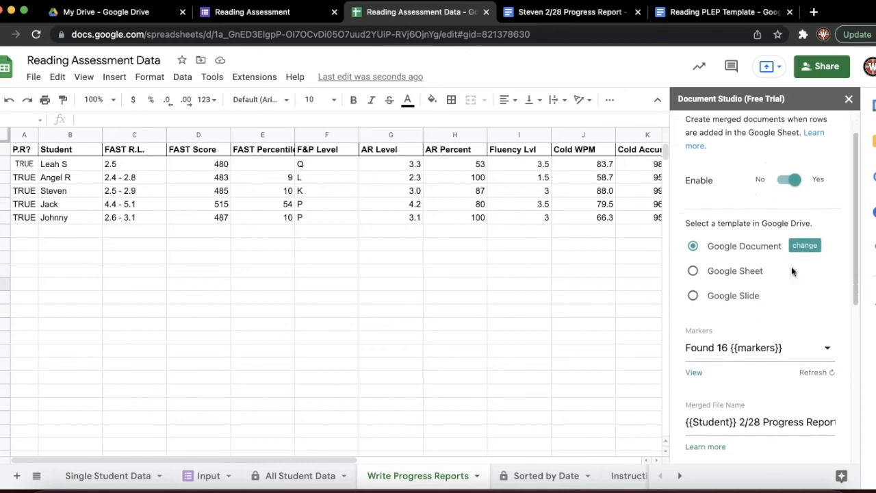
scroll(791, 266, "down", 5)
- Switch to the Reading PLEP Template document and examine its merge placeholders, such as {{Student}}, {{MCA Reading}}, {{FAST Score}}, {{pronoun}} and {{Fluency Lvl}}
left_click(718, 11)
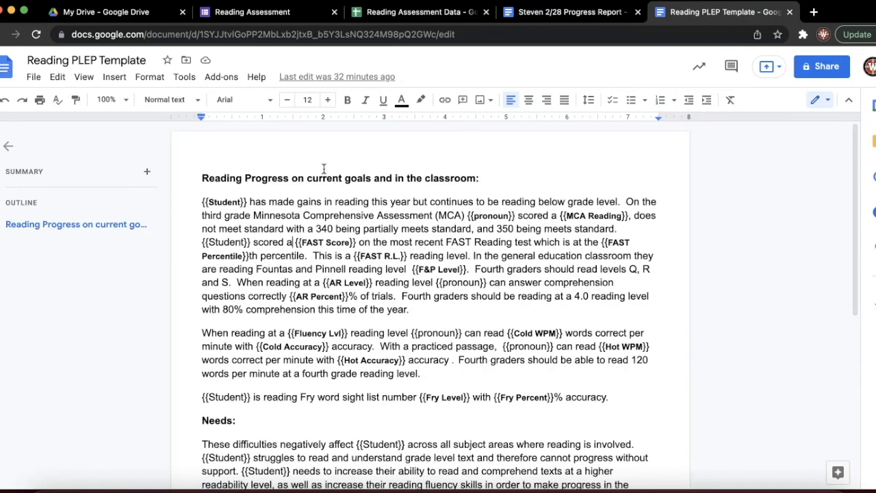
scroll(308, 260, "down", 1)
left_click_drag(248, 180, 200, 181)
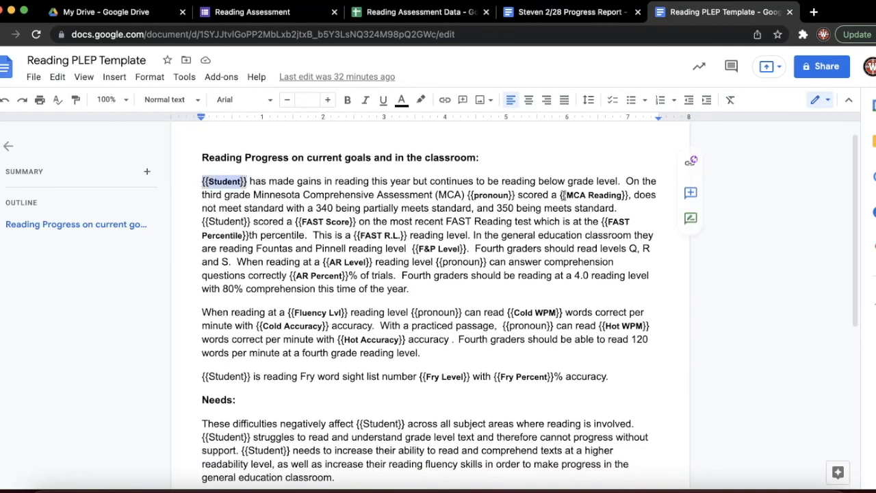
left_click_drag(559, 195, 631, 194)
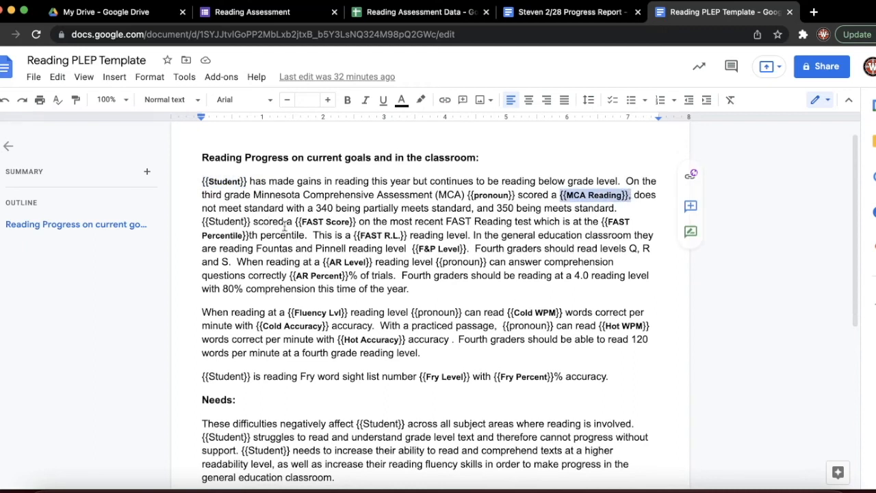
left_click_drag(296, 222, 351, 221)
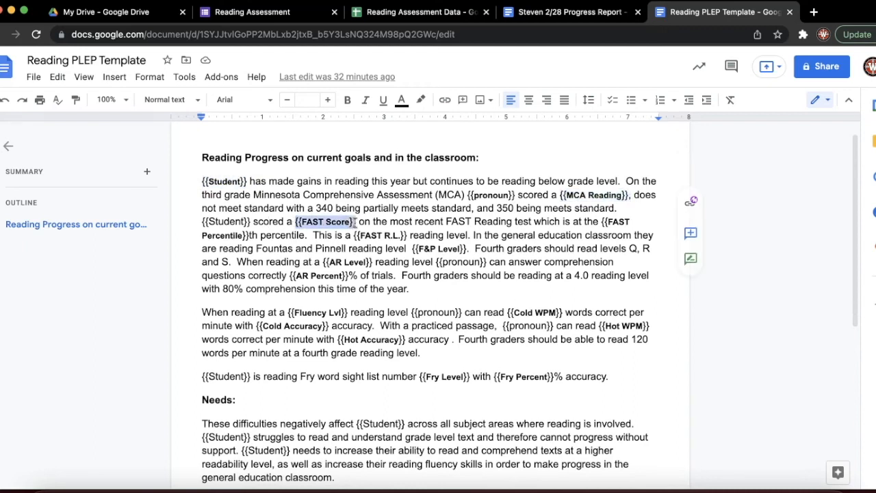
left_click_drag(514, 194, 468, 195)
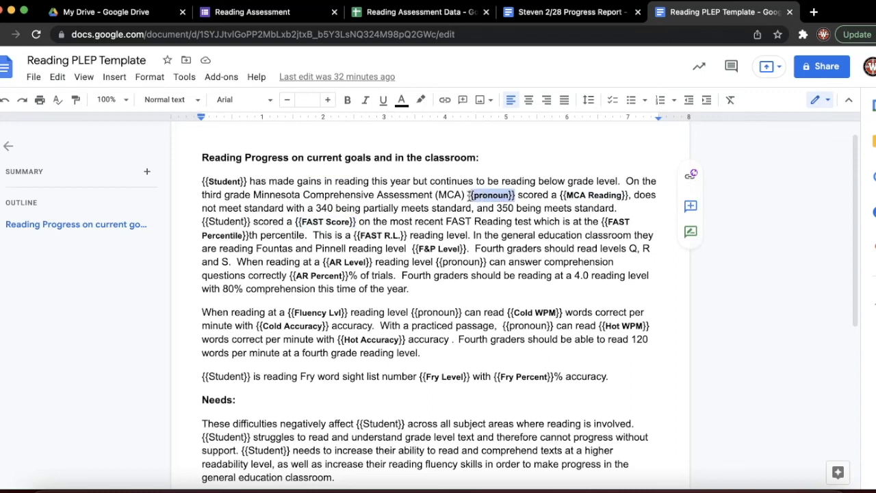
left_click(448, 234)
scroll(350, 303, "down", 1)
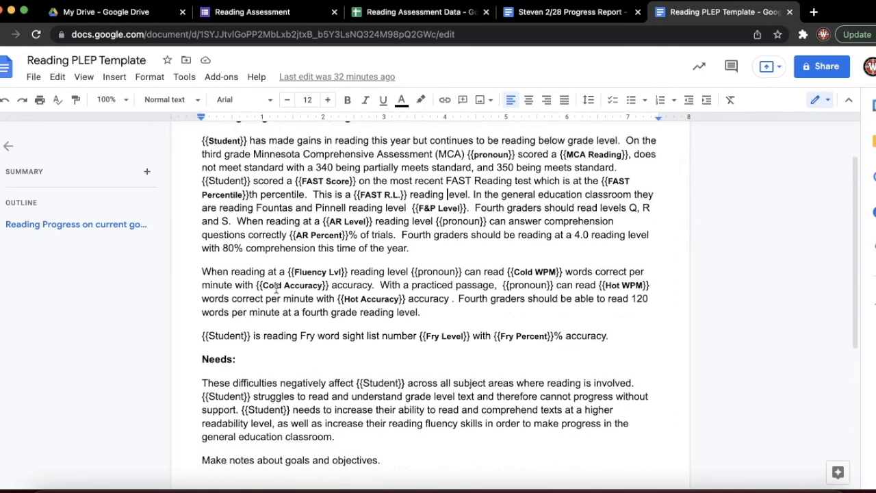
left_click_drag(288, 271, 347, 272)
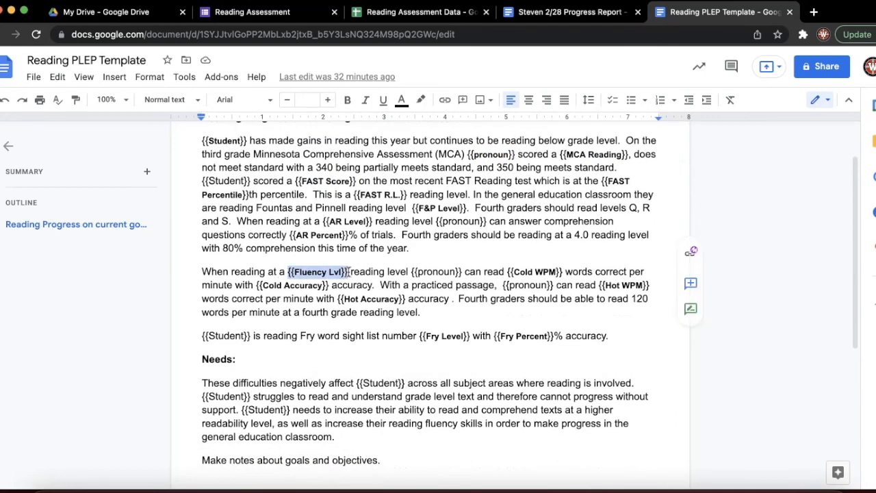
scroll(467, 329, "up", 2)
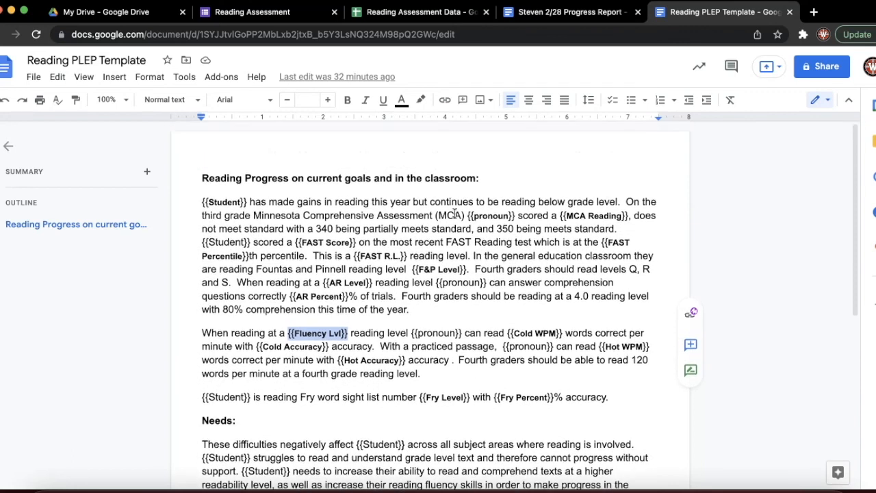
- Return to the Reading Assessment Data spreadsheet and run Document Studio's Finish and Merge with Merge Documents Now
left_click(442, 17)
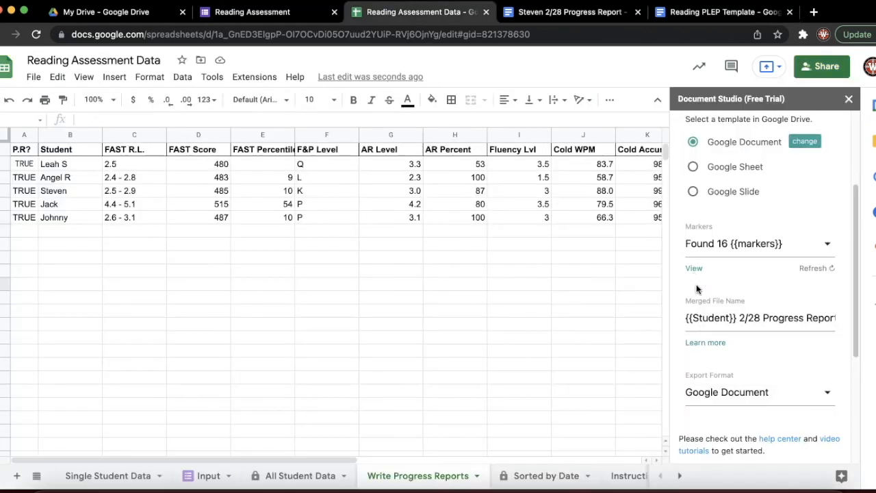
scroll(728, 314, "down", 5)
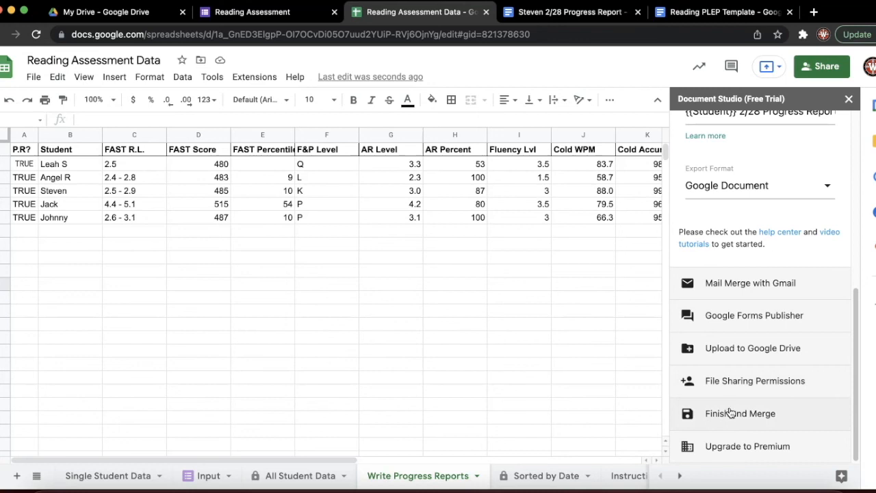
left_click(729, 412)
left_click(700, 415)
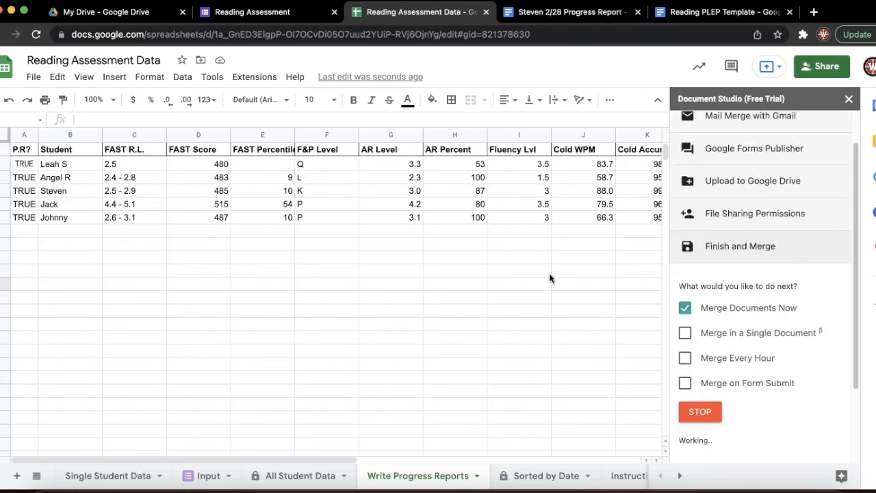
- Open the generated progress report linked in the File Status column for the last student row
left_click_drag(347, 460, 603, 460)
scroll(767, 389, "down", 3)
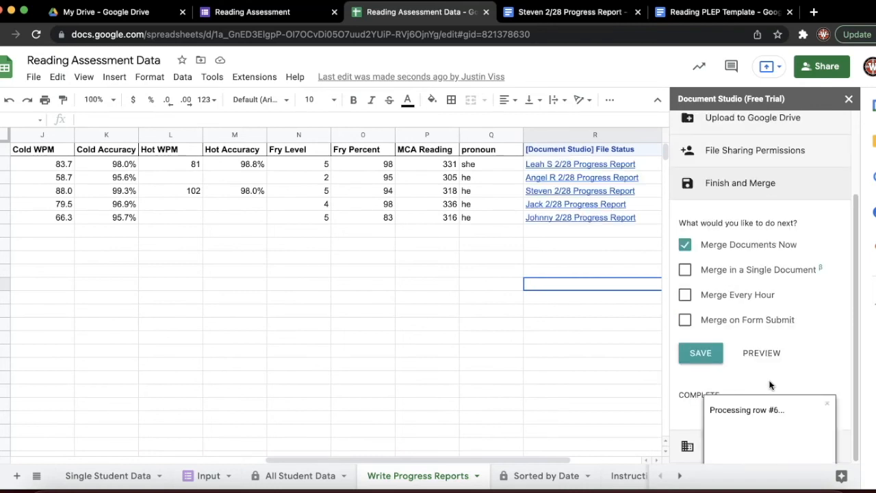
left_click(594, 217)
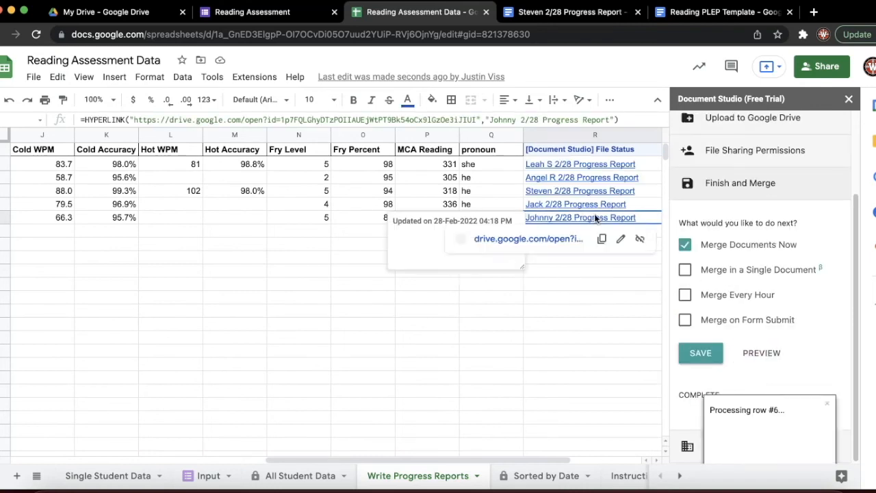
left_click(567, 237)
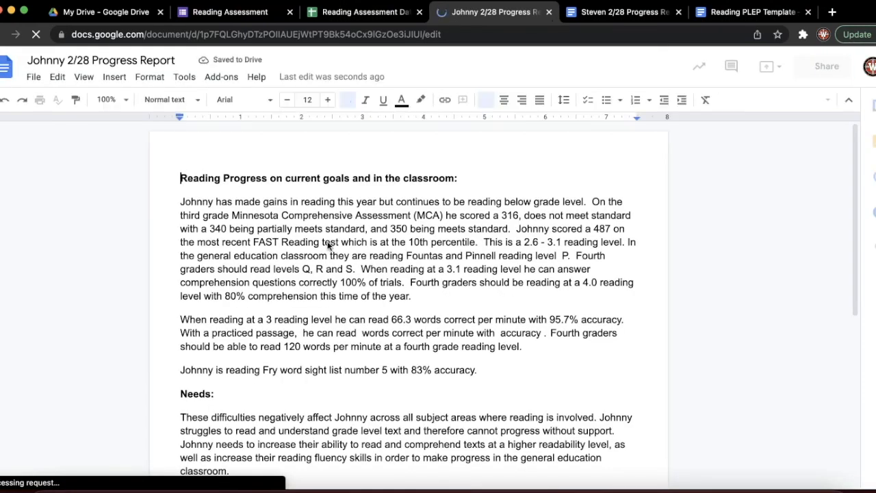
- Review the merged report's FAST reading level and its progress and needs paragraphs
left_click_drag(583, 237, 545, 236)
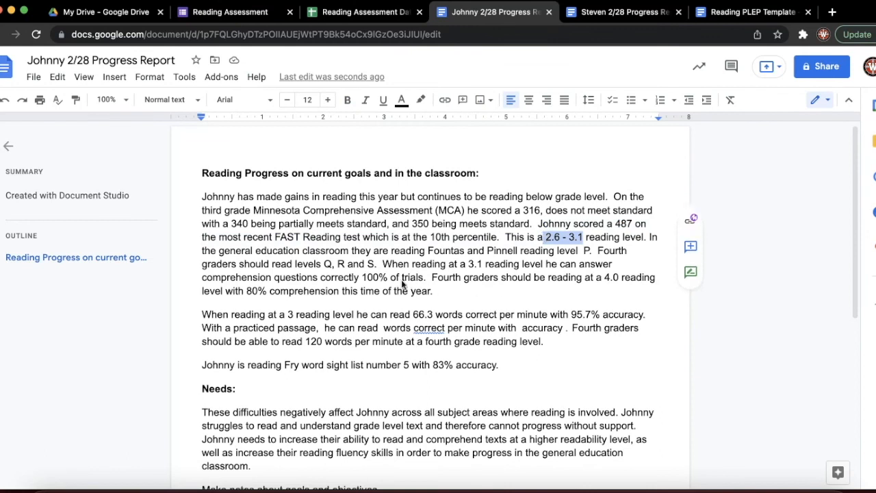
left_click(205, 200)
left_click_drag(206, 203, 612, 389)
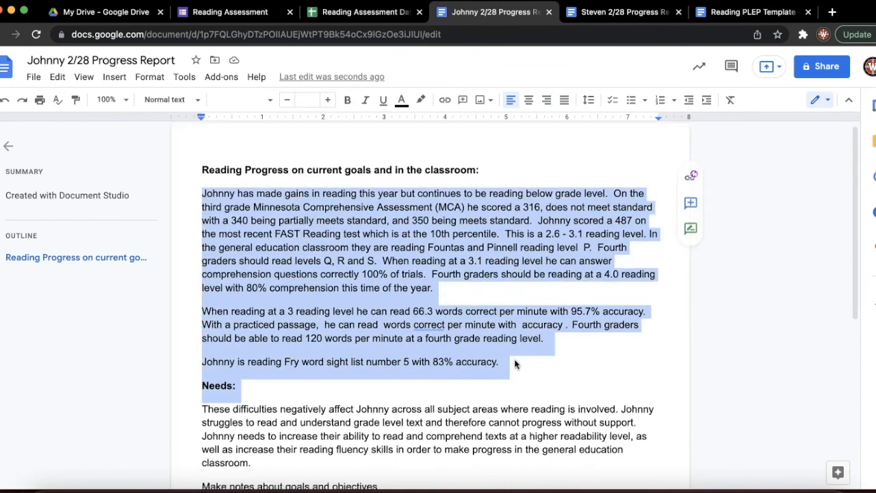
scroll(519, 358, "down", 2)
left_click(508, 384)
left_click_drag(495, 399, 383, 222)
scroll(357, 154, "up", 3)
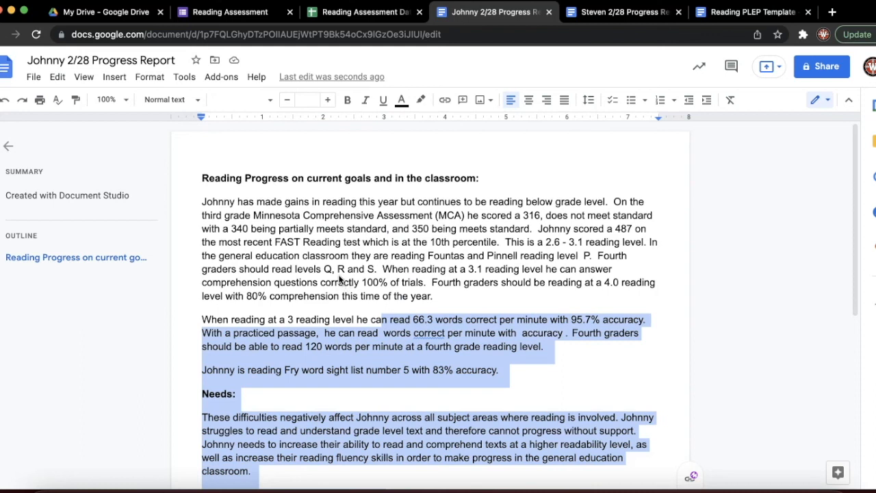
- Return to the Reading Assessment Data spreadsheet, look over the Input sheet and view the Single Student Data sheet from its top
left_click(383, 12)
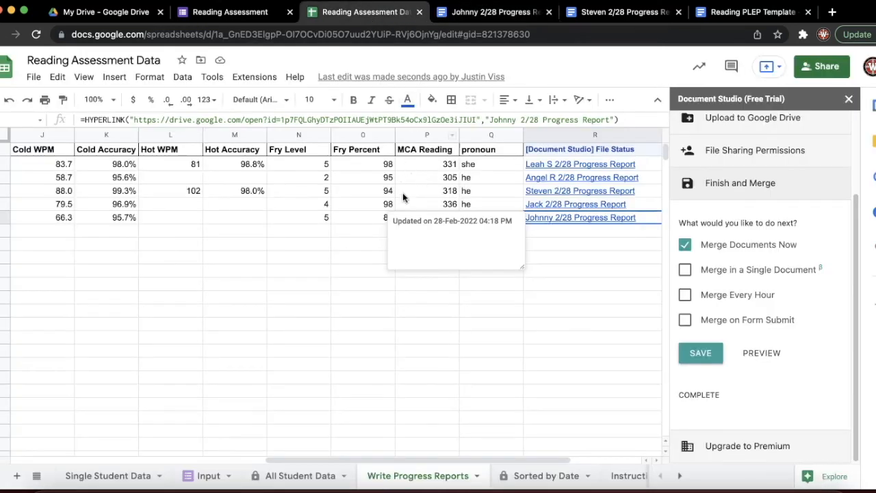
left_click(300, 475)
left_click(209, 476)
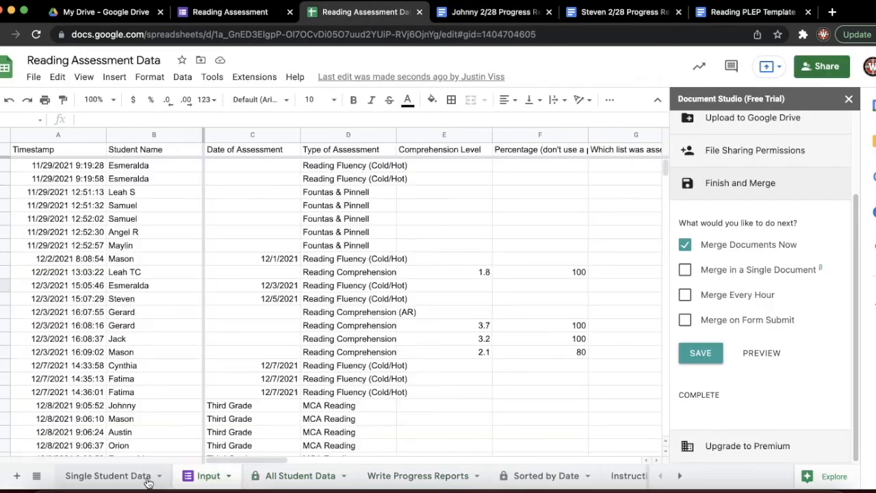
left_click(137, 476)
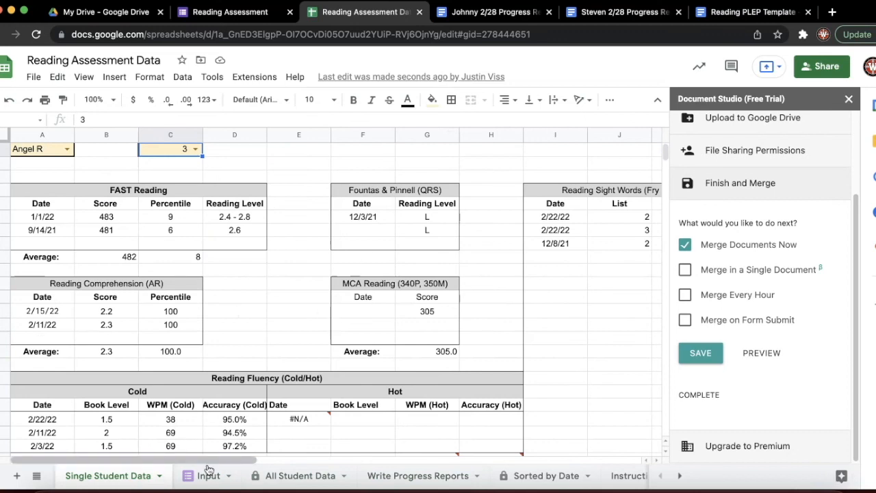
scroll(312, 200, "up", 1)
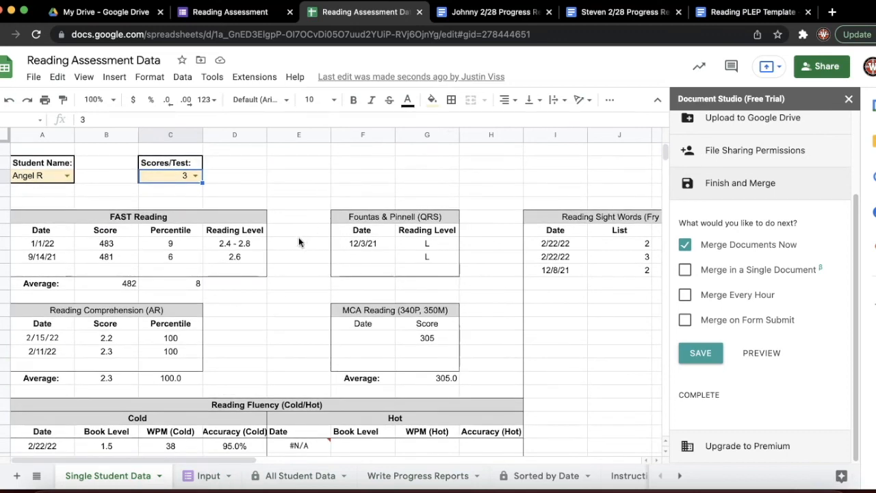